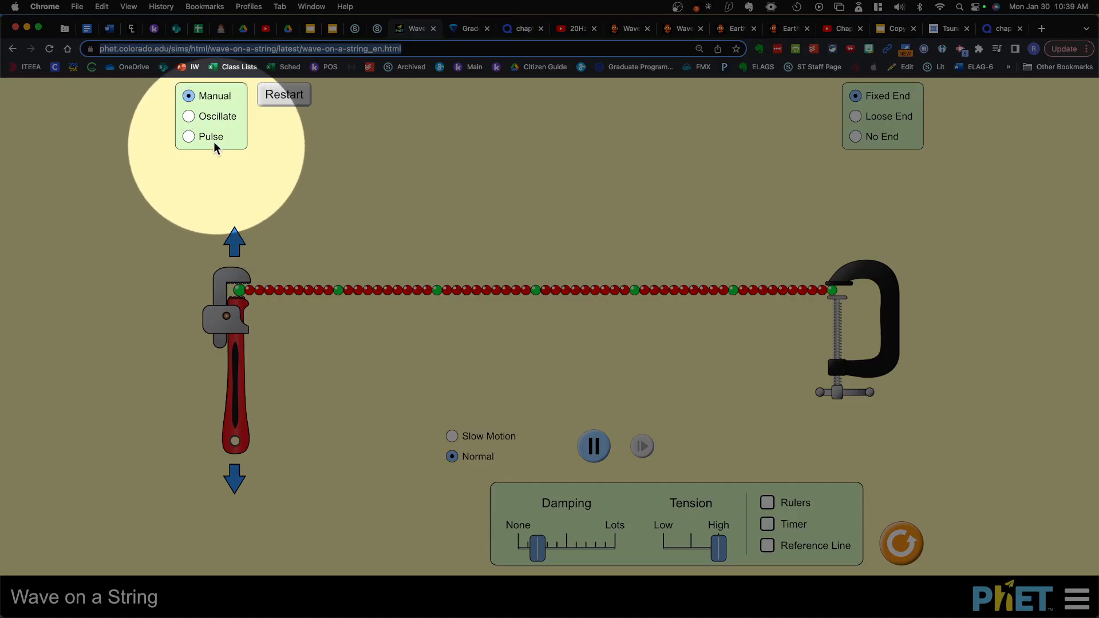
Switch the string's end to Oscillate mode so a continuous wave runs along it
click(188, 117)
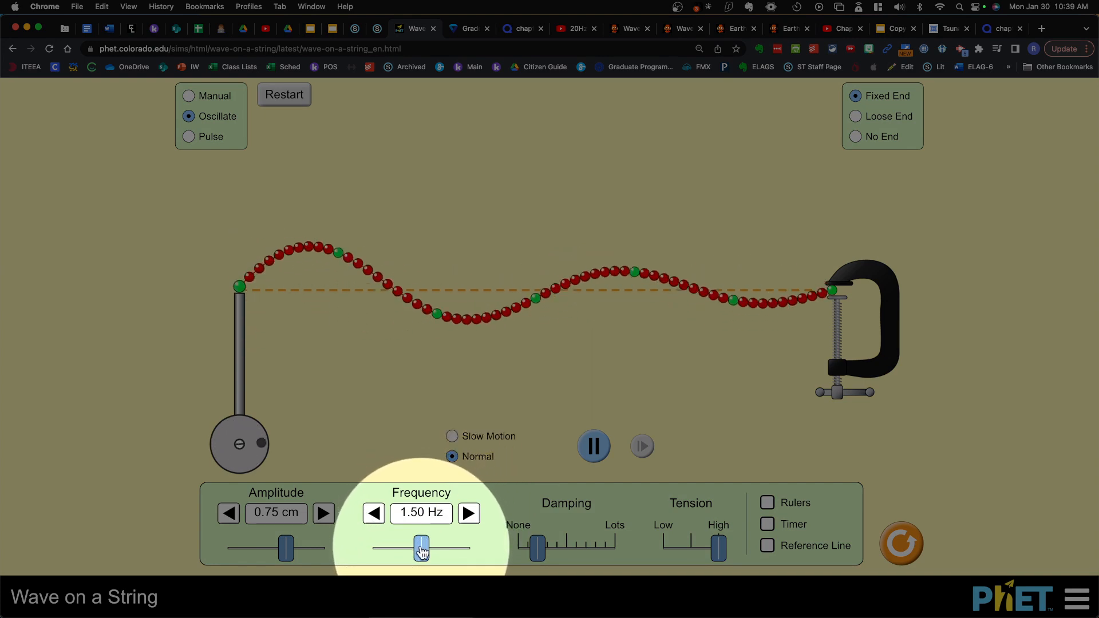
Raise the frequency slider to 2.62 Hz so shorter waves fit on the string
drag(422, 549, 462, 552)
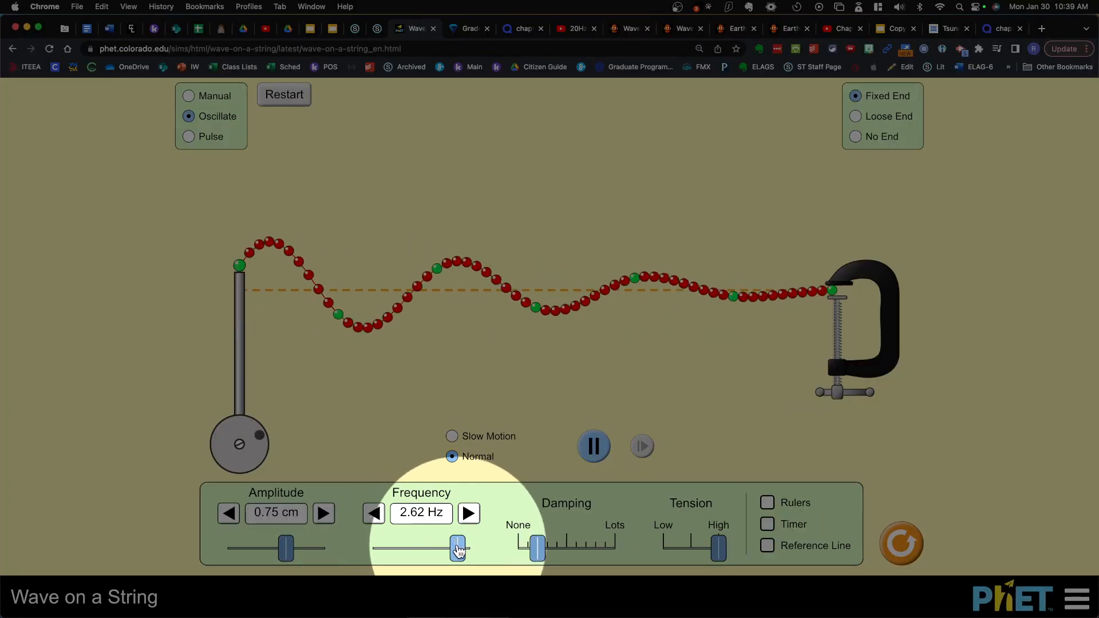
Lower the frequency slider to 0.64 Hz so the wave stretches into one long arc
drag(456, 548, 393, 549)
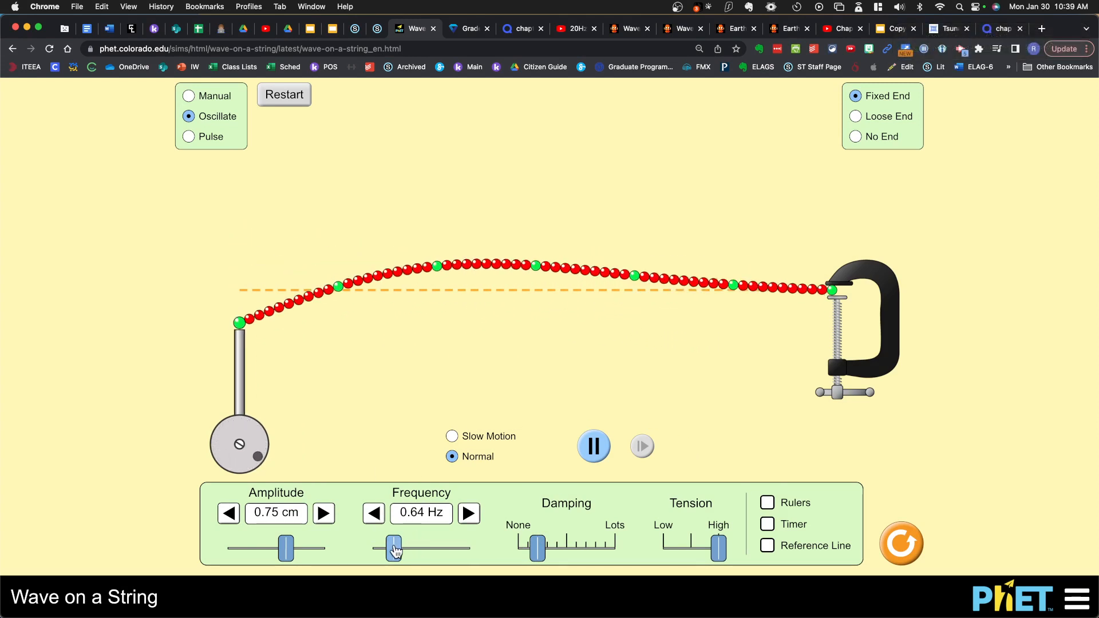
Bring the frequency back to exactly 1.50 Hz
drag(399, 548, 420, 548)
click(469, 513)
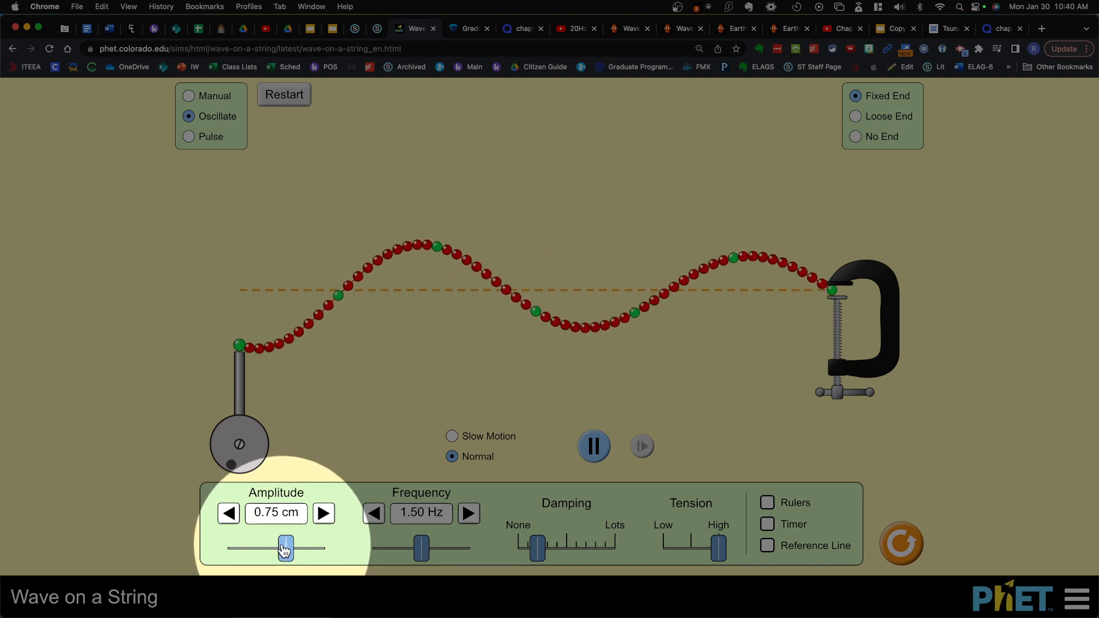
Raise the amplitude slider to 1.25 cm so the wave grows taller
drag(285, 547, 324, 550)
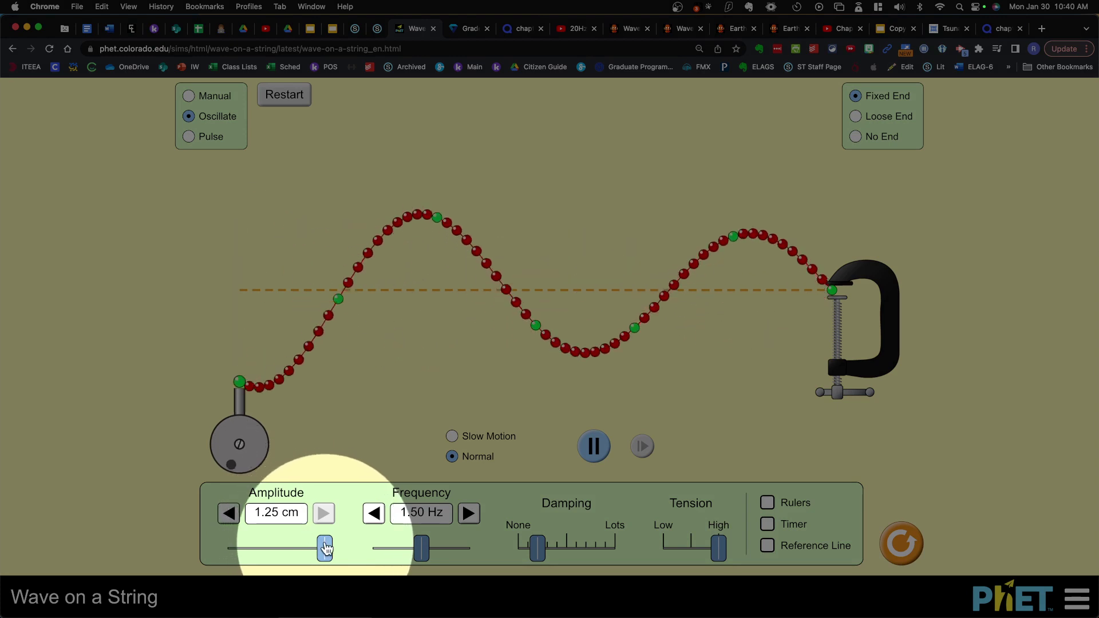
Lower the amplitude to about 0.76 cm so the wave height shrinks
drag(324, 548, 249, 547)
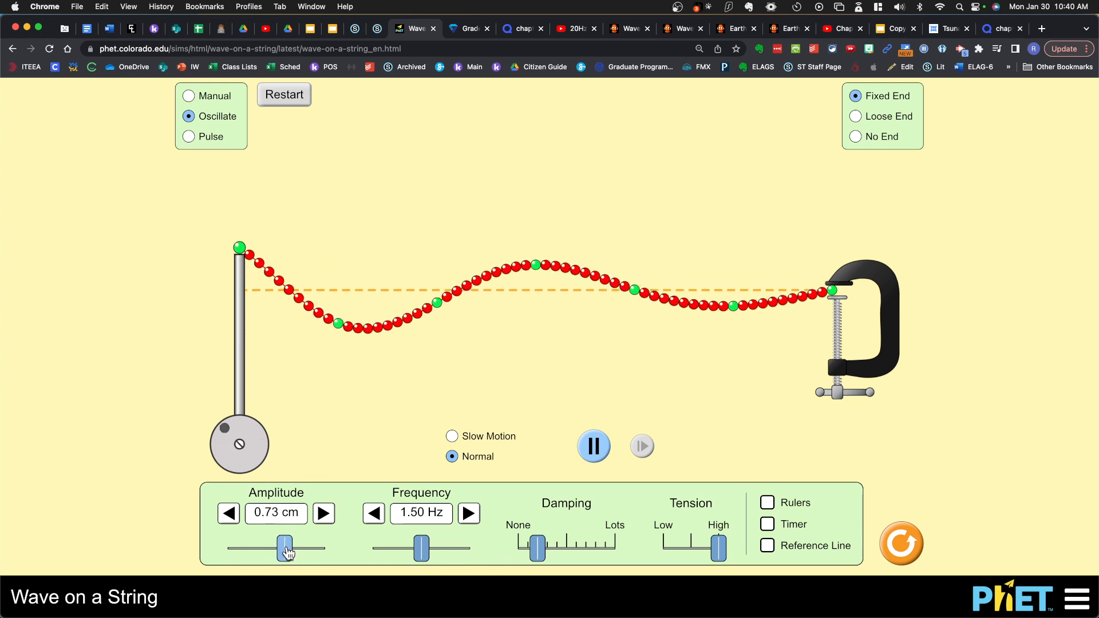
drag(289, 552, 291, 552)
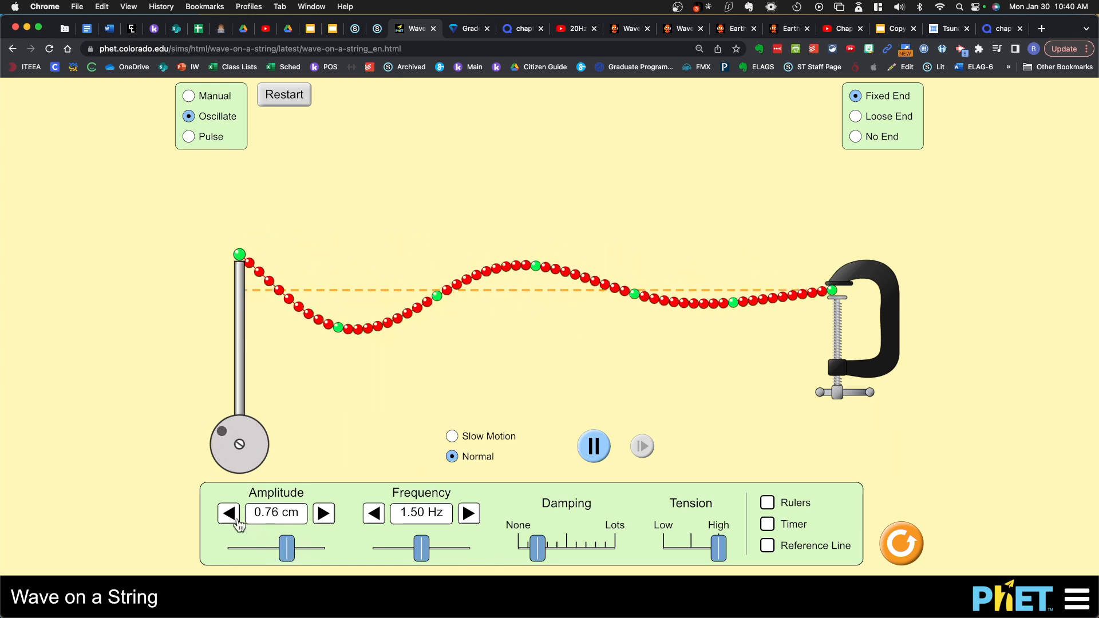